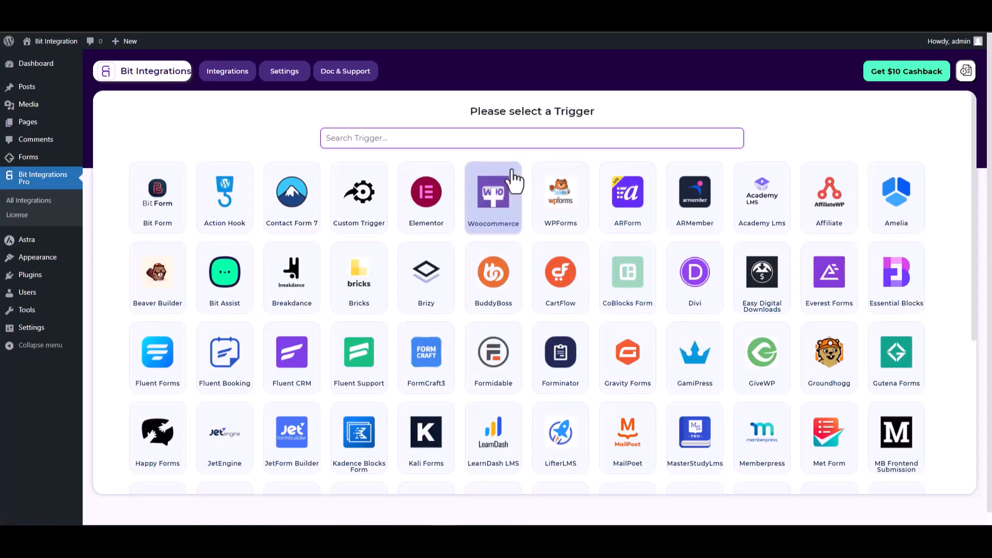
- Search 'gut', select Gutena Forms as the trigger, and start fetching its form fields
{"action": "type", "text": "gut"}
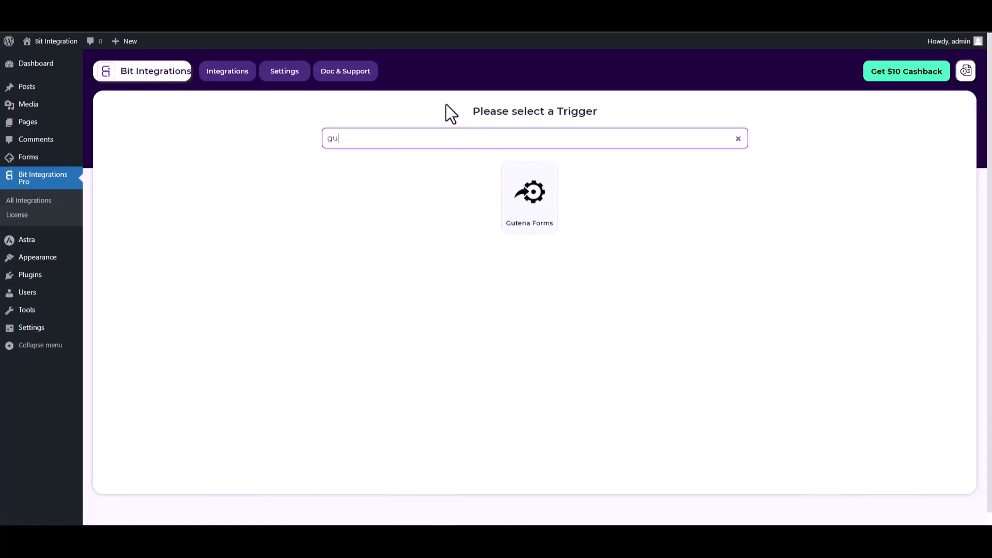
{"action": "left_click", "coordinate": [525, 217]}
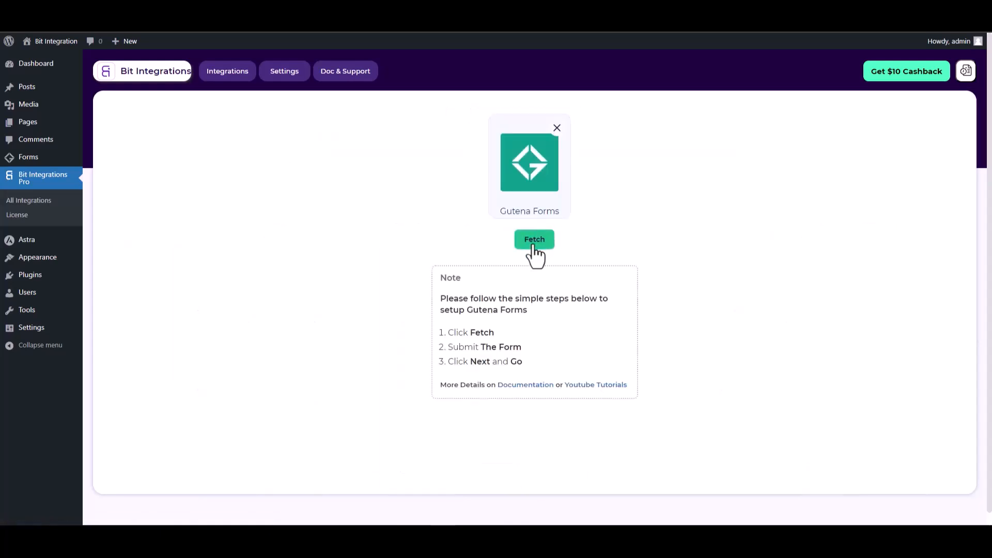
{"action": "left_click", "coordinate": [535, 247]}
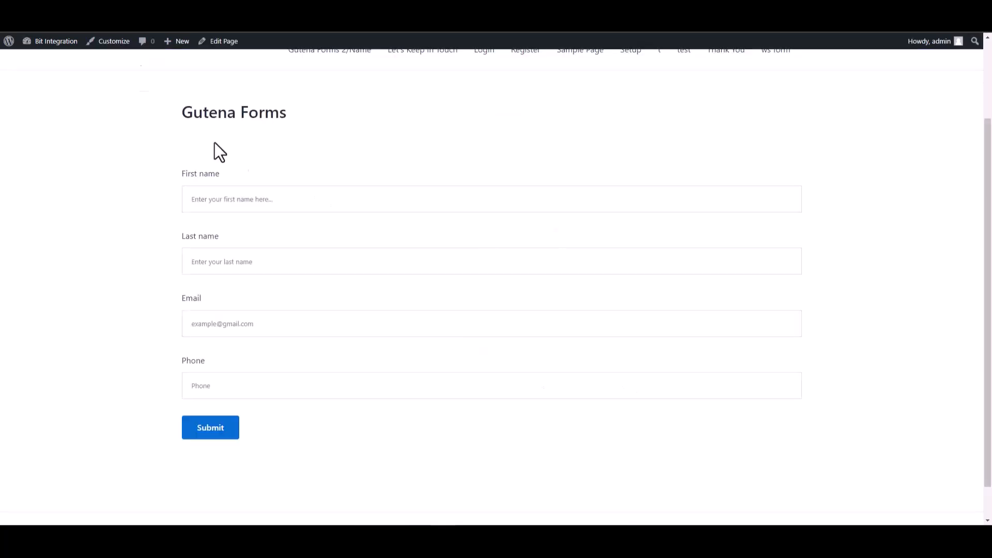
- Fill the Gutena form with first name test, last name test1, a test email and a phone number
{"action": "scroll", "coordinate": [785, 159], "scroll_direction": "down", "scroll_amount": 1}
{"action": "left_click", "coordinate": [784, 159]}
{"action": "type", "text": "test"}
{"action": "left_click", "coordinate": [766, 213]}
{"action": "type", "text": "test1"}
{"action": "left_click", "coordinate": [649, 295]}
{"action": "type", "text": "test@test.com"}
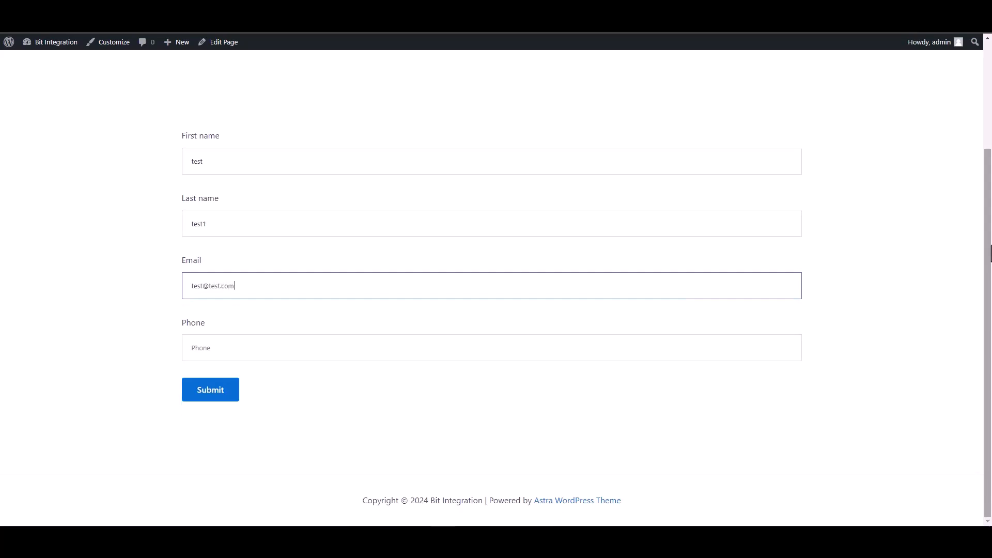
{"action": "key", "text": "Tab"}
{"action": "type", "text": "12345678"}
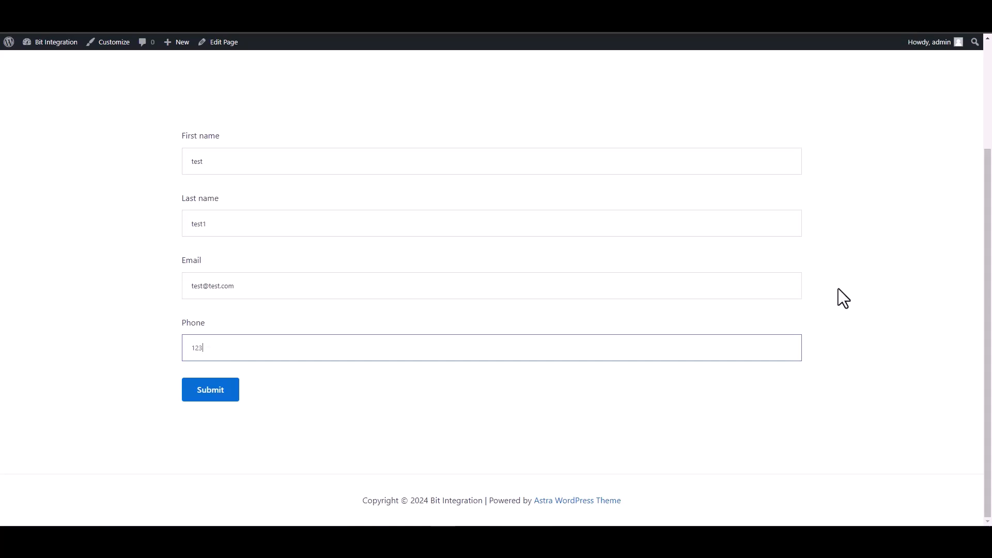
- Submit the test entry and check the success message
{"action": "left_click", "coordinate": [230, 396]}
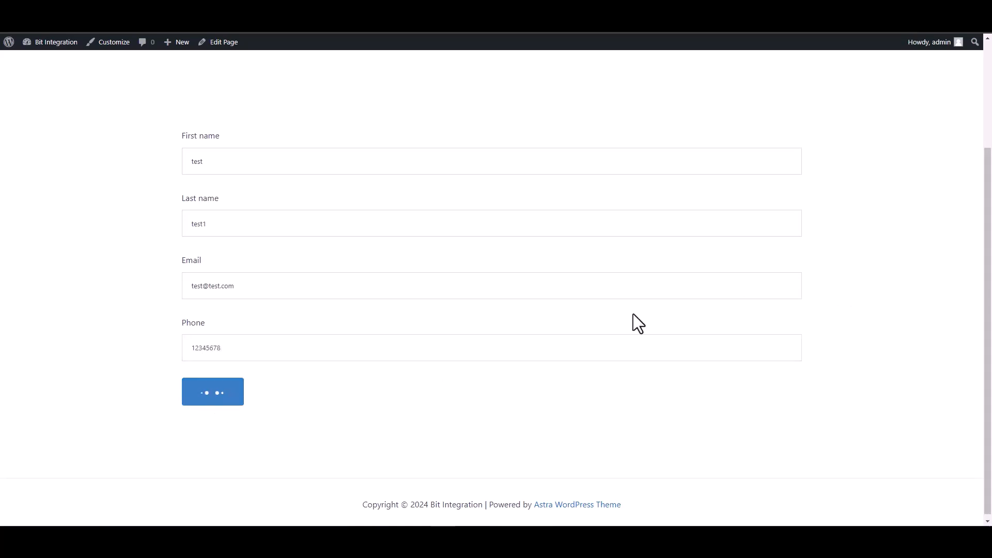
{"action": "left_click_drag", "start_coordinate": [290, 432], "coordinate": [214, 433]}
{"action": "left_click", "coordinate": [191, 444]}
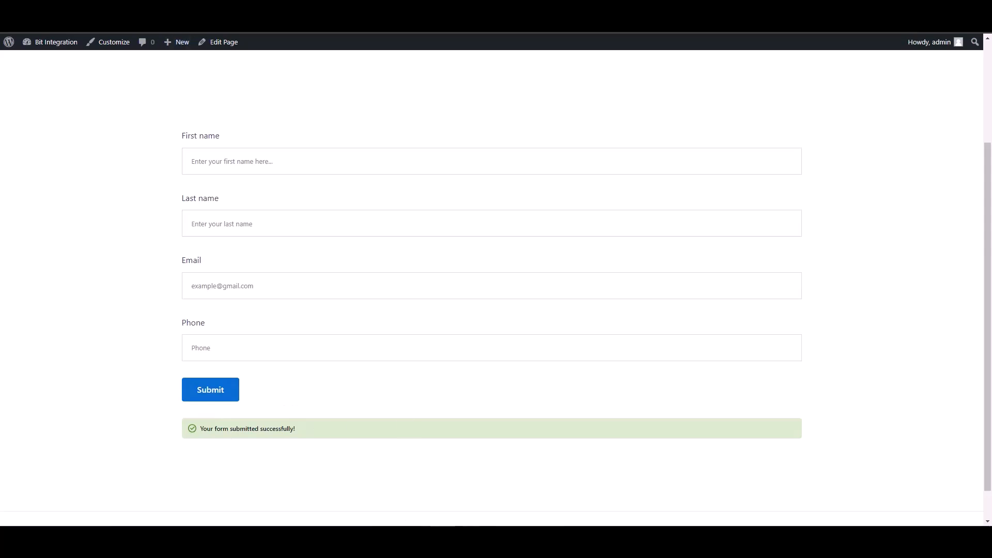
{"action": "scroll", "coordinate": [491, 289], "scroll_direction": "up", "scroll_amount": 1}
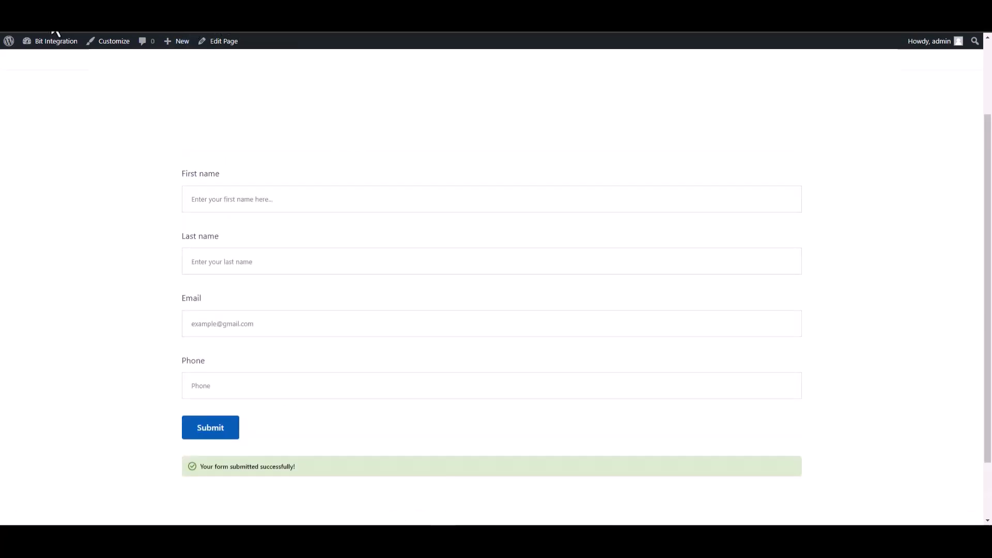
- Return to Bit Integrations, review the fetched Gutena fields, and proceed to Set Action
{"action": "left_click", "coordinate": [227, 10]}
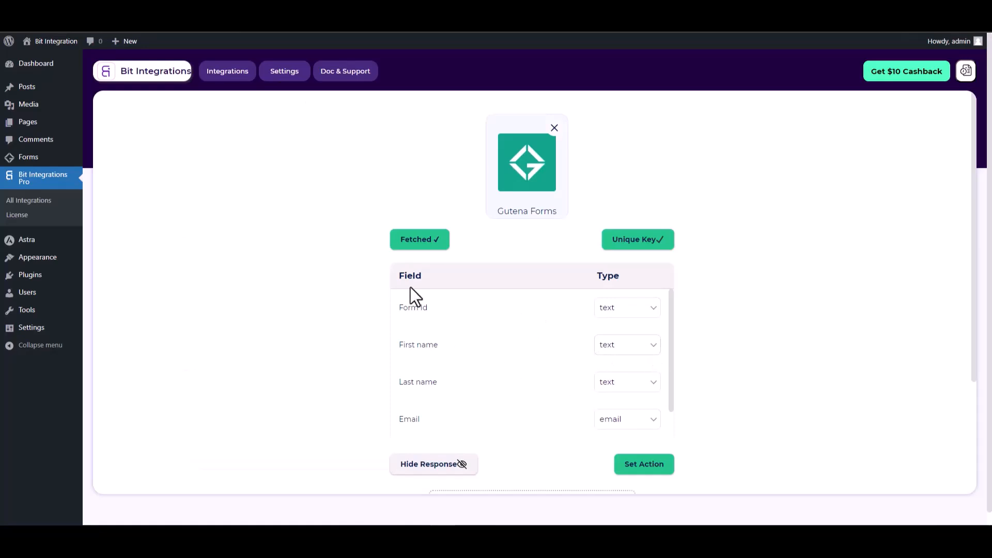
{"action": "scroll", "coordinate": [588, 256], "scroll_direction": "down", "scroll_amount": 1}
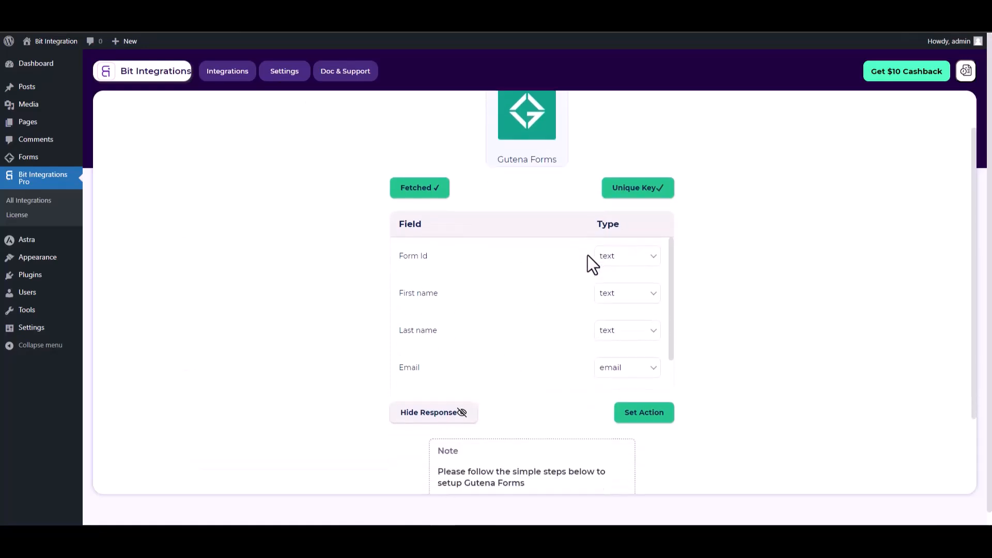
{"action": "left_click", "coordinate": [659, 416]}
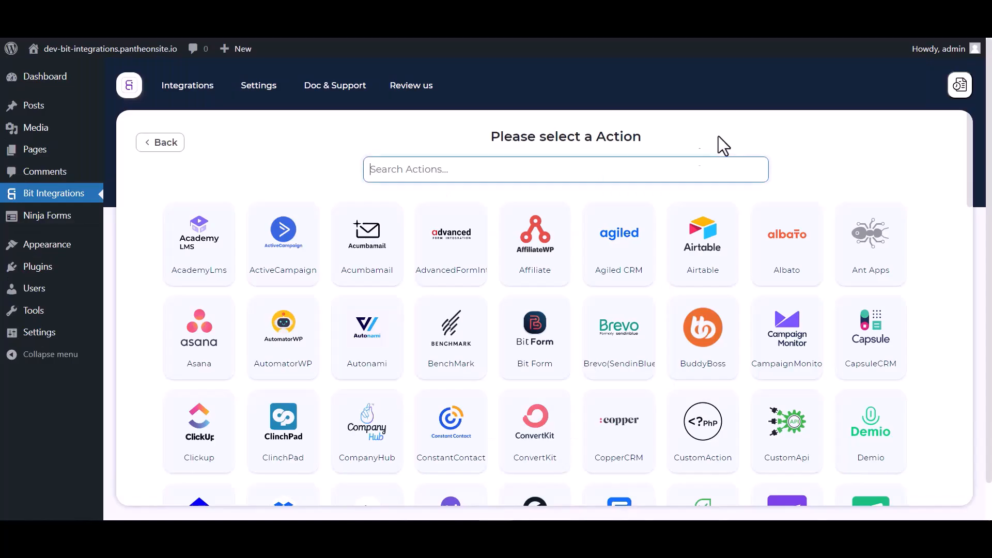
- Search 'keap' and select Keap as the action, showing its client id and secret settings
{"action": "left_click", "coordinate": [460, 169]}
{"action": "type", "text": "keap"}
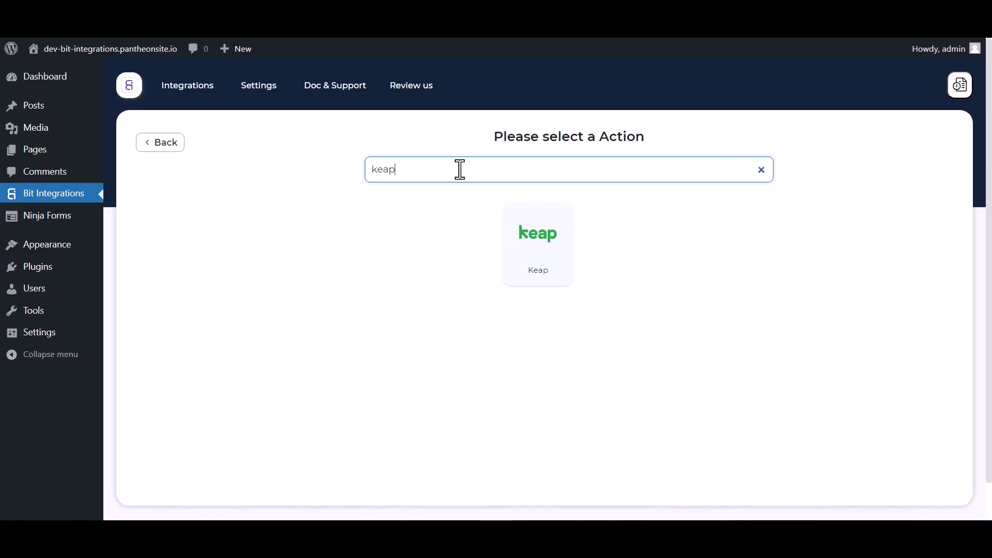
{"action": "left_click", "coordinate": [551, 255]}
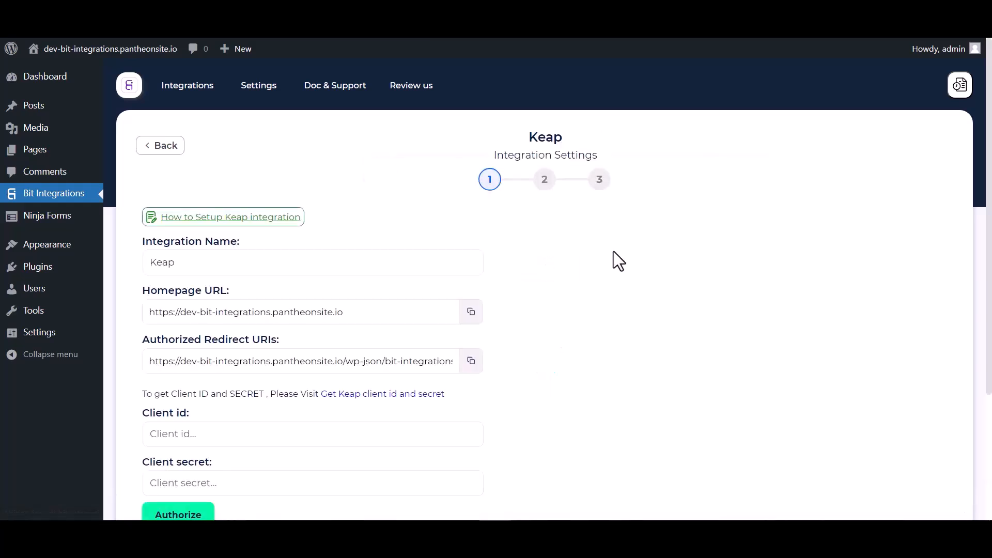
{"action": "scroll", "coordinate": [613, 251], "scroll_direction": "down", "scroll_amount": 3}
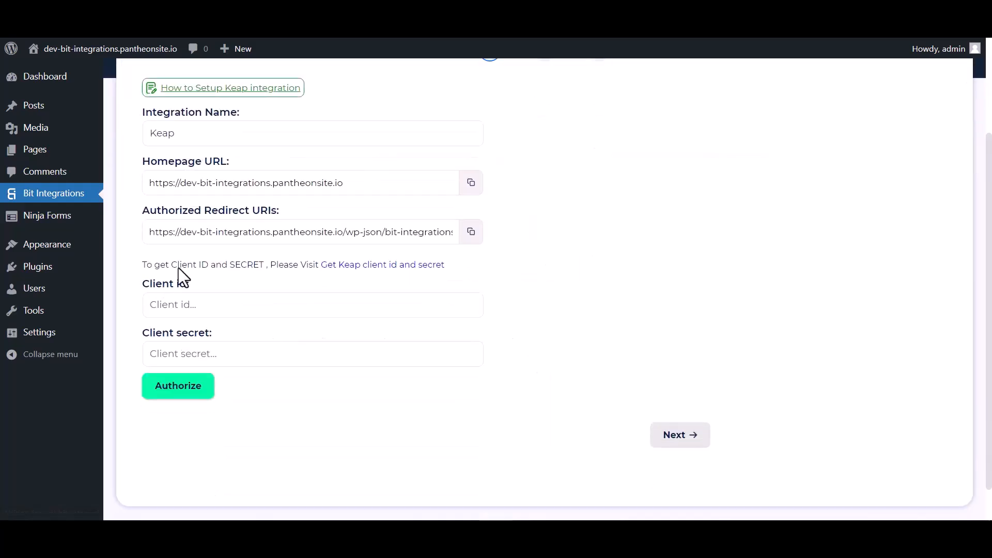
- Create a Keap developer app named Bit Integrations with the Keap 150k API enabled
{"action": "left_click", "coordinate": [164, 351]}
{"action": "left_click", "coordinate": [273, 299]}
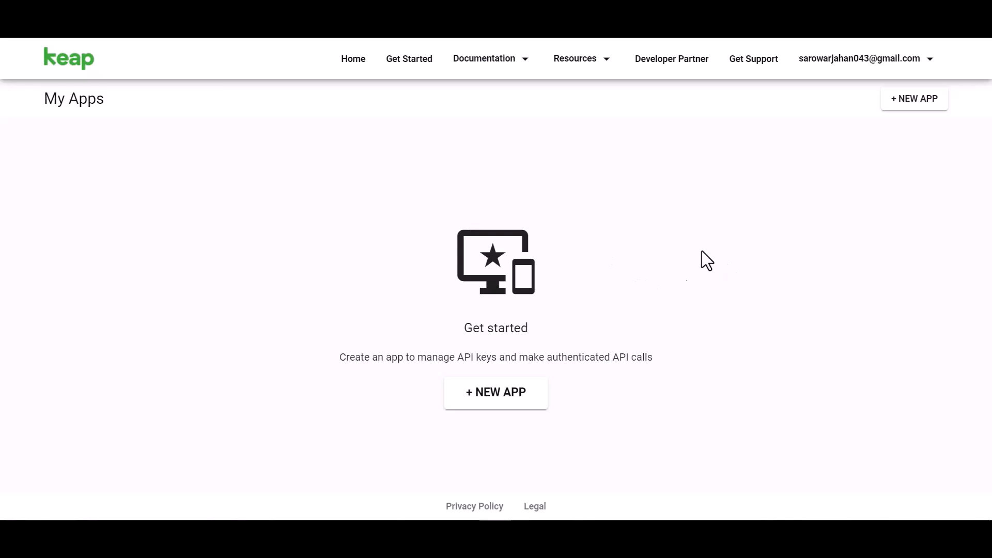
{"action": "left_click", "coordinate": [504, 396]}
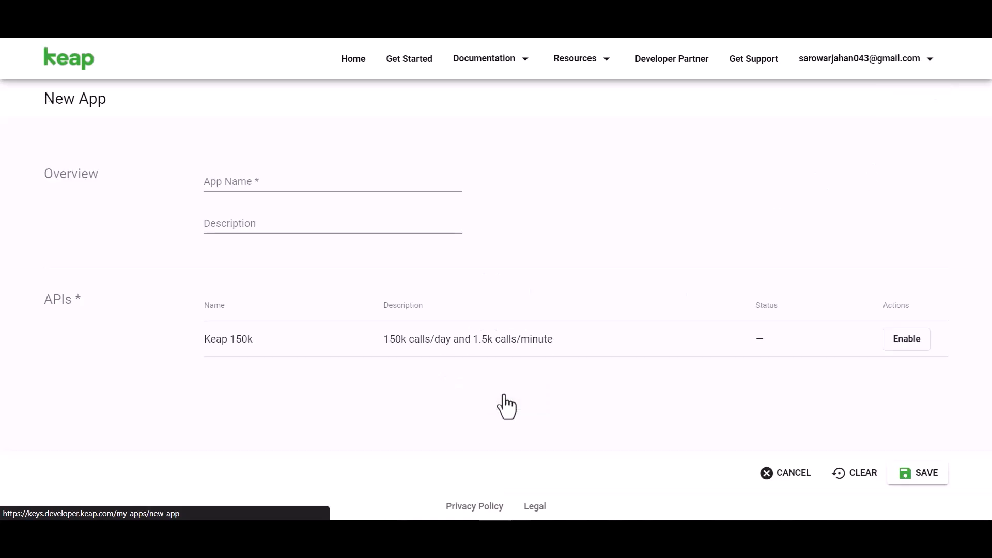
{"action": "left_click", "coordinate": [268, 190]}
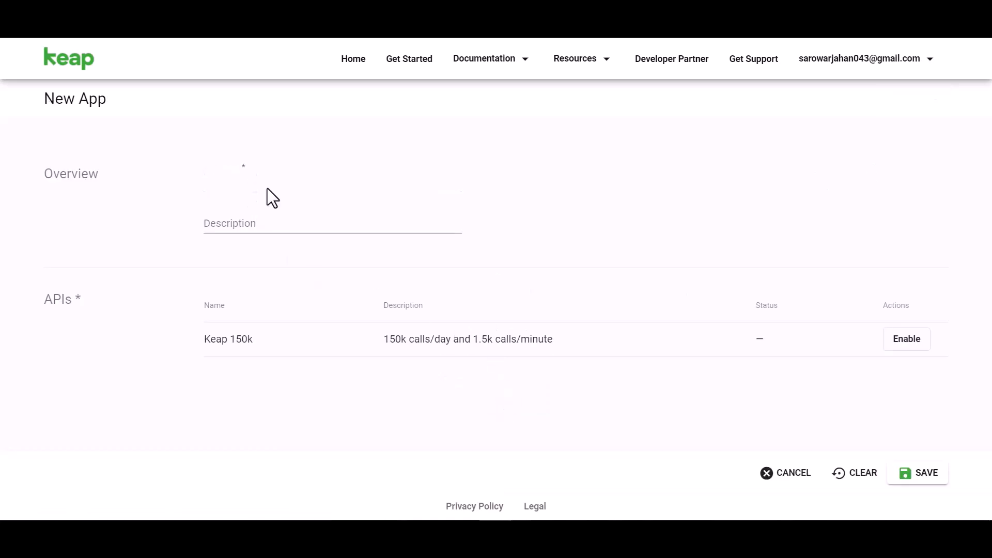
{"action": "type", "text": "Bit Integ"}
{"action": "left_click", "coordinate": [899, 339]}
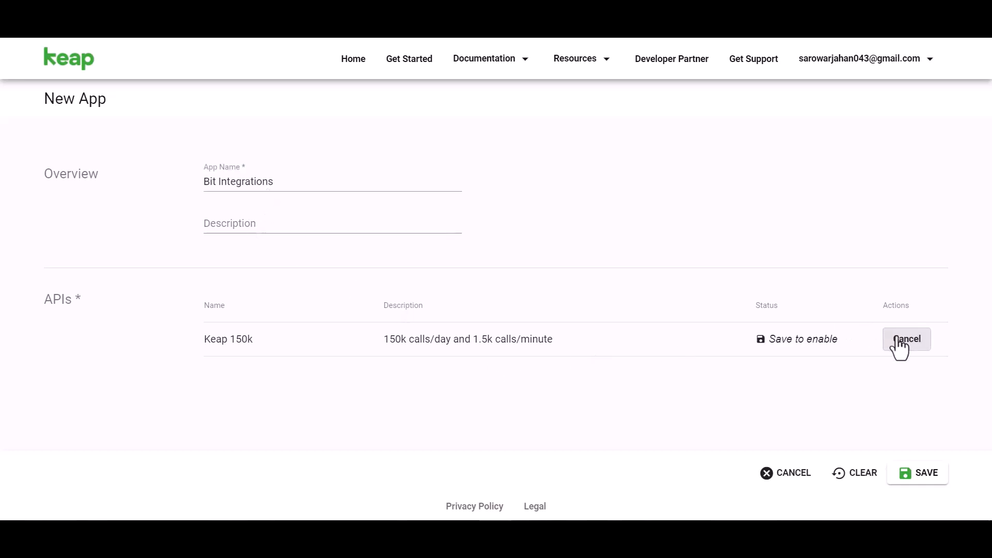
{"action": "left_click", "coordinate": [923, 475]}
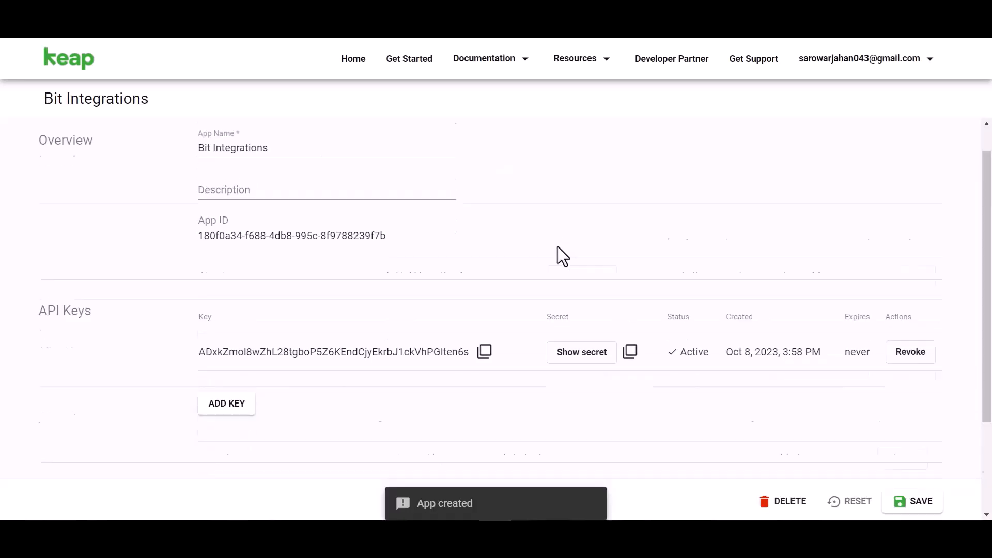
- Reveal the new app's API secret and copy its key
{"action": "scroll", "coordinate": [557, 246], "scroll_direction": "down", "scroll_amount": 2}
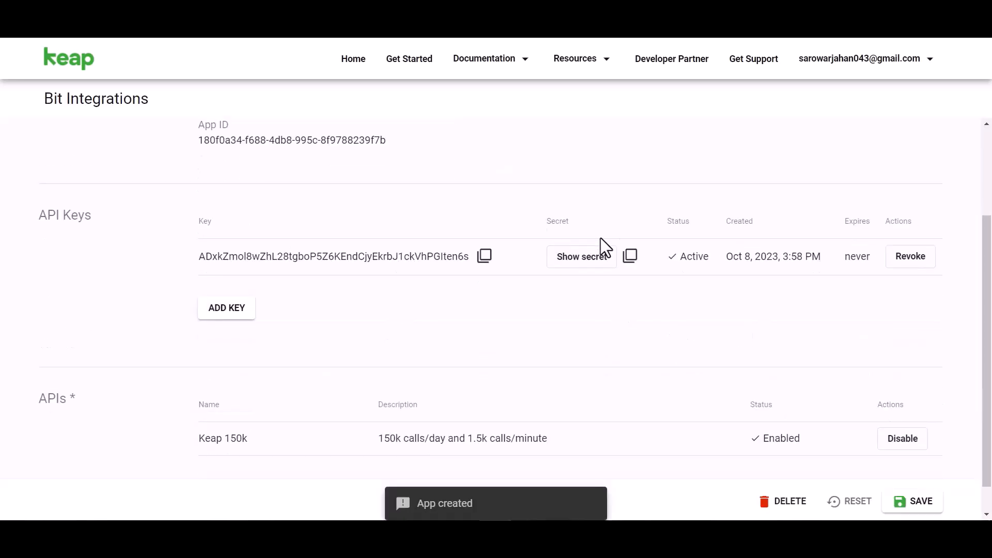
{"action": "left_click", "coordinate": [571, 263]}
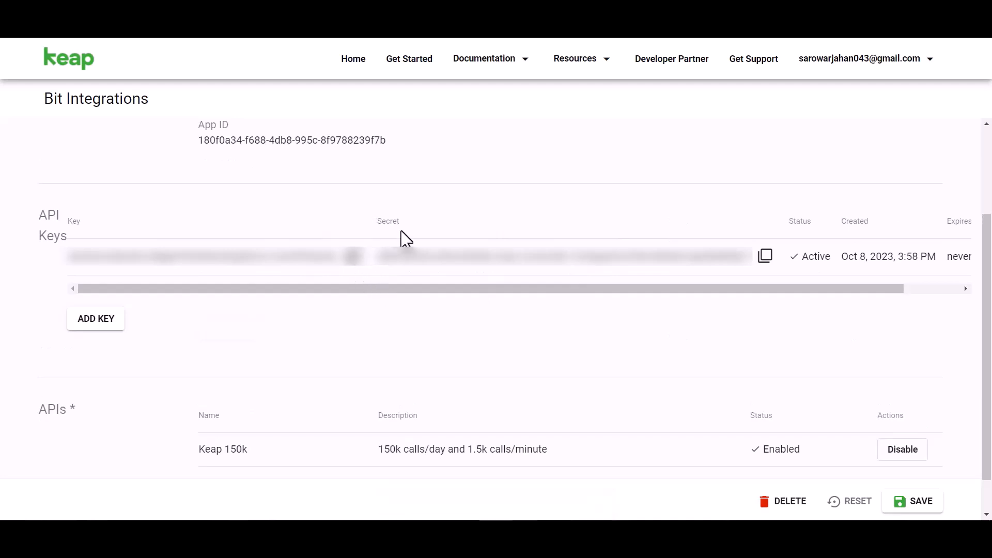
{"action": "left_click", "coordinate": [353, 260]}
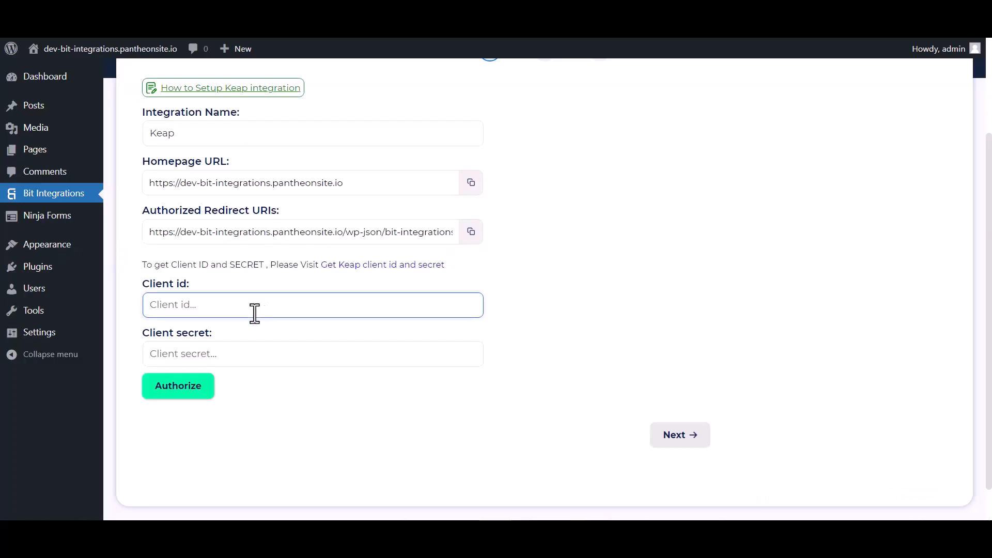
- Paste the Keap client id and secret, then authorize and allow access to the Keap account
{"action": "key", "text": "ctrl+v"}
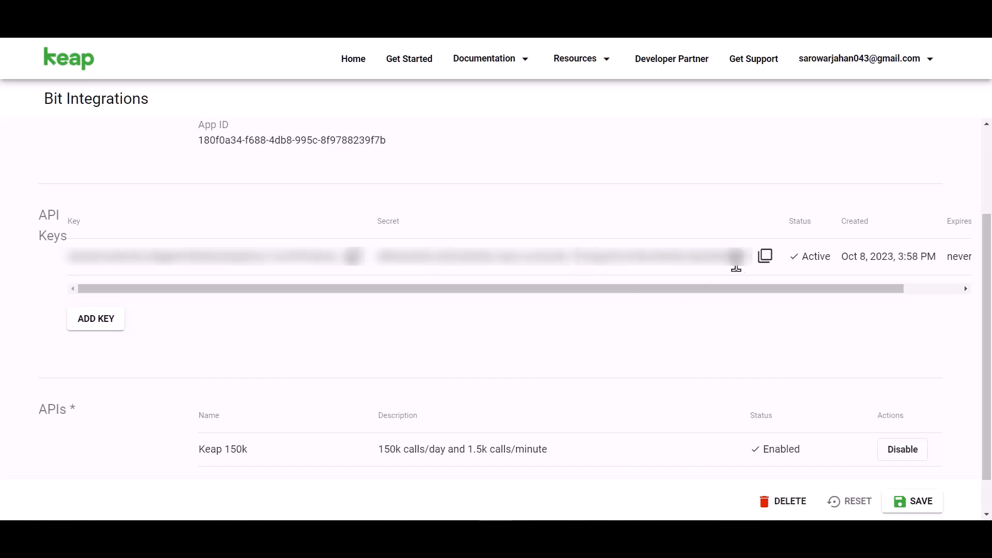
{"action": "left_click", "coordinate": [765, 258]}
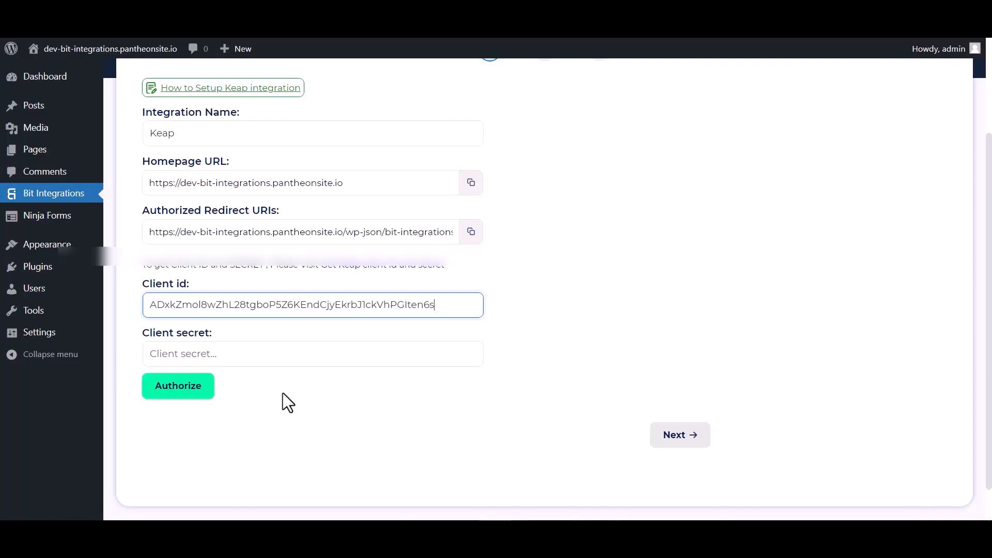
{"action": "left_click", "coordinate": [222, 366]}
{"action": "key", "text": "ctrl+v"}
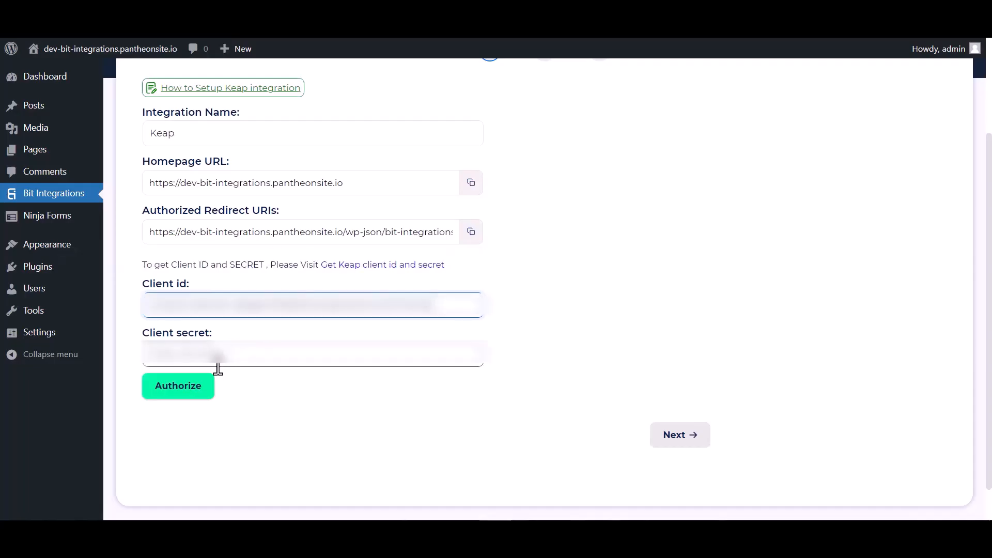
{"action": "left_click", "coordinate": [187, 390]}
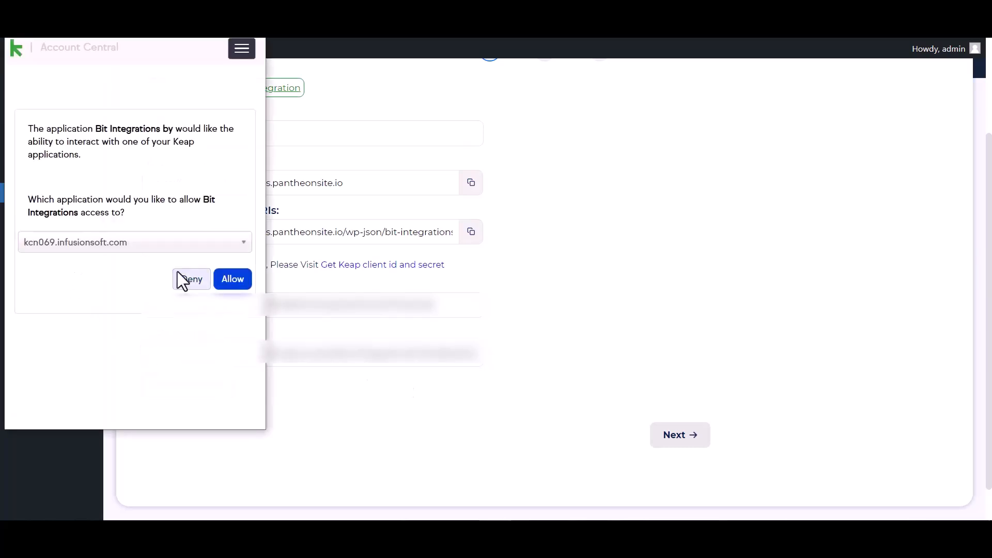
{"action": "left_click", "coordinate": [237, 281]}
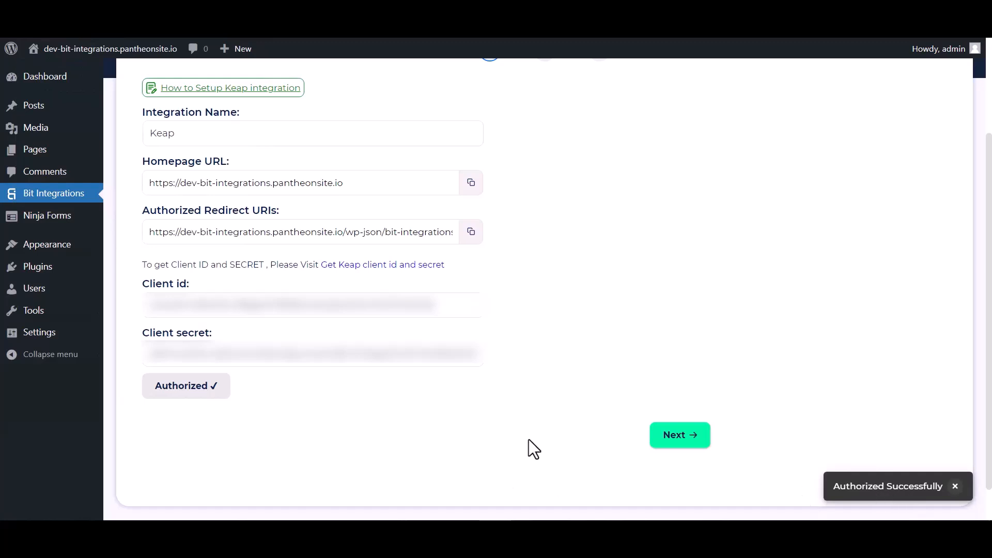
- Map the form's First Name to Keap First Name and Email to Email Addresses
{"action": "left_click", "coordinate": [682, 437]}
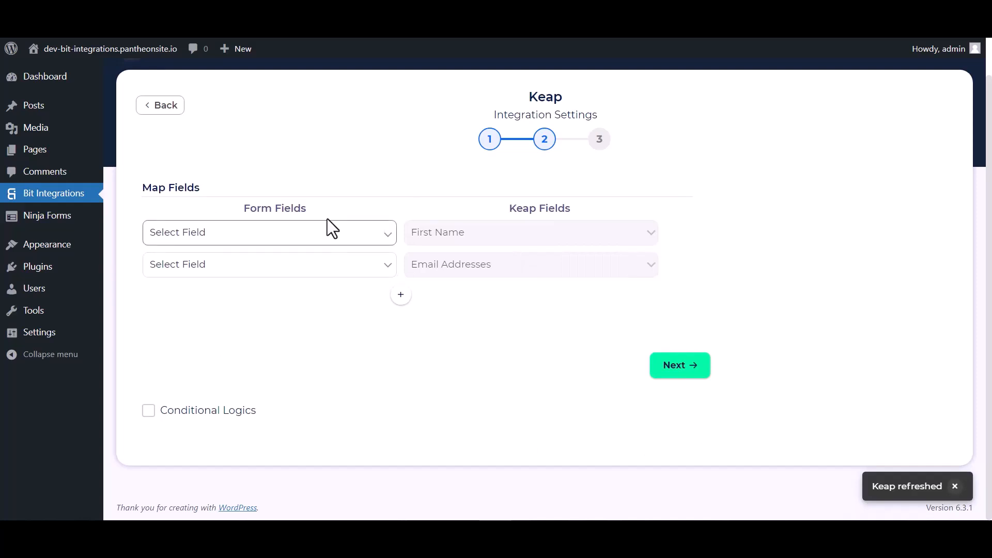
{"action": "left_click", "coordinate": [259, 237]}
{"action": "left_click", "coordinate": [207, 277]}
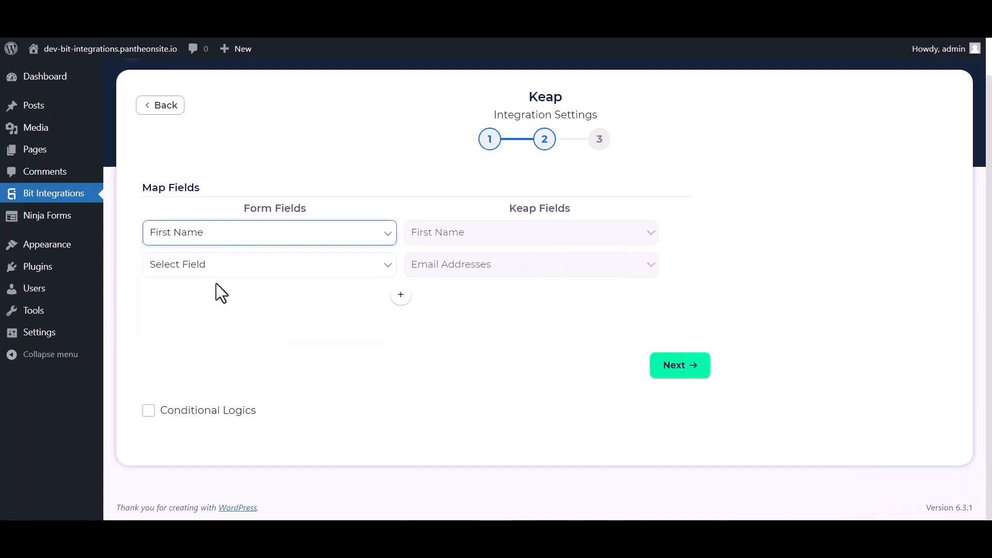
{"action": "left_click", "coordinate": [316, 265]}
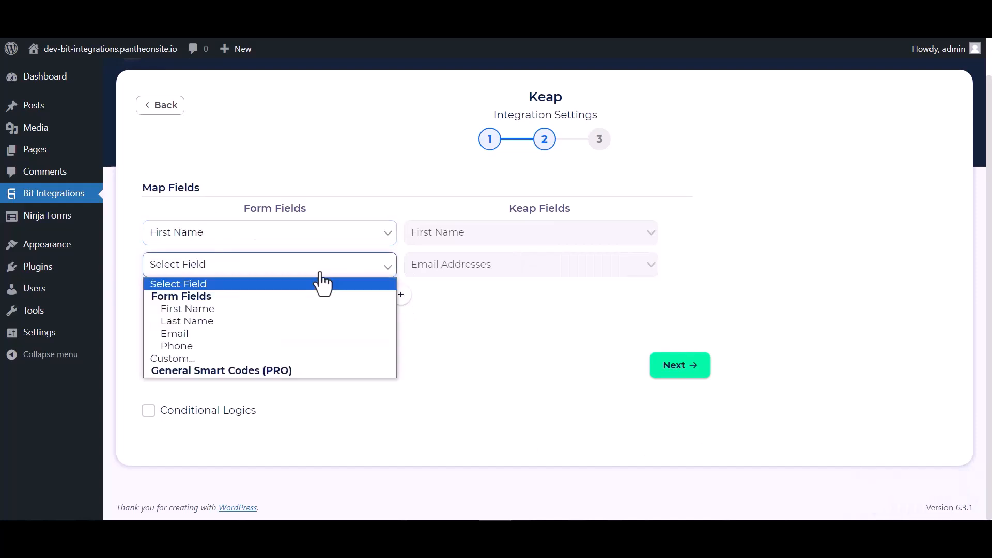
{"action": "left_click", "coordinate": [181, 333]}
- Add mapping rows for Last Name→Last Name and Phone→Phone Numbers
{"action": "left_click", "coordinate": [401, 295]}
{"action": "left_click", "coordinate": [442, 310]}
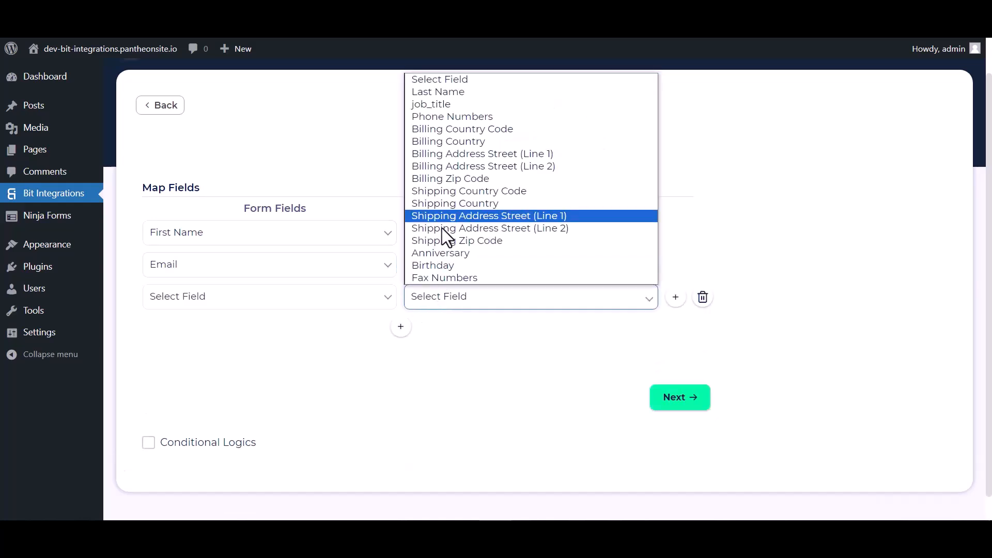
{"action": "left_click", "coordinate": [445, 92]}
{"action": "left_click", "coordinate": [362, 297]}
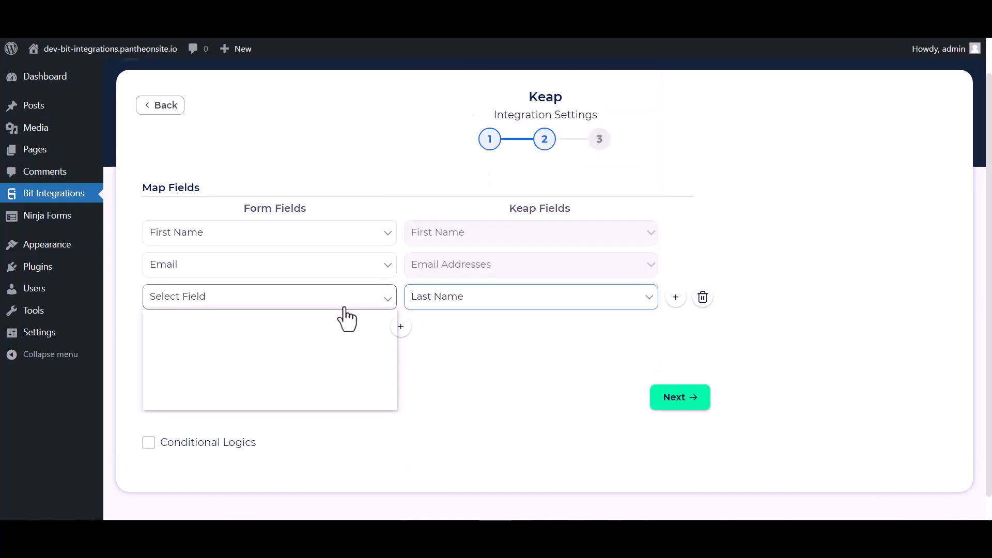
{"action": "left_click", "coordinate": [184, 352]}
{"action": "left_click", "coordinate": [401, 327]}
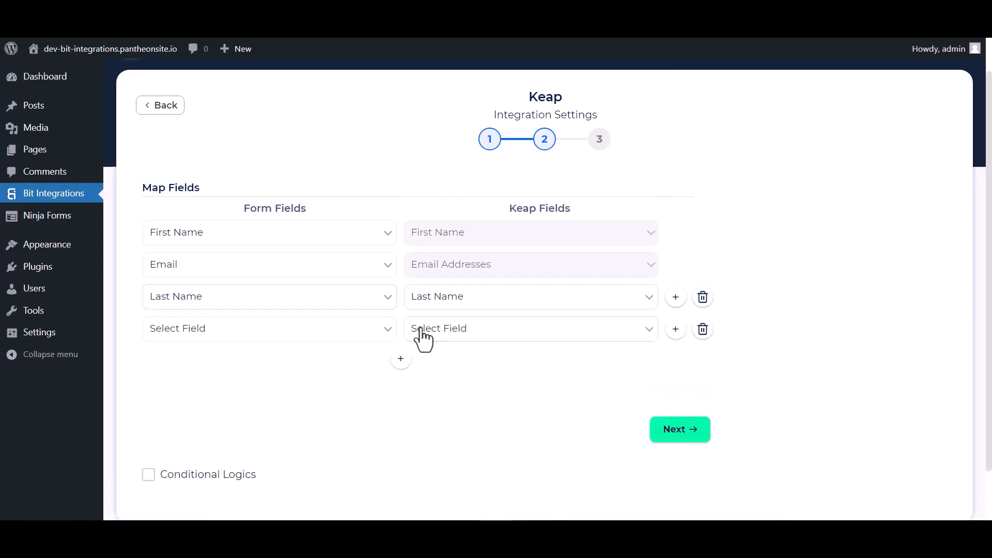
{"action": "left_click", "coordinate": [435, 334]}
{"action": "left_click", "coordinate": [436, 150]}
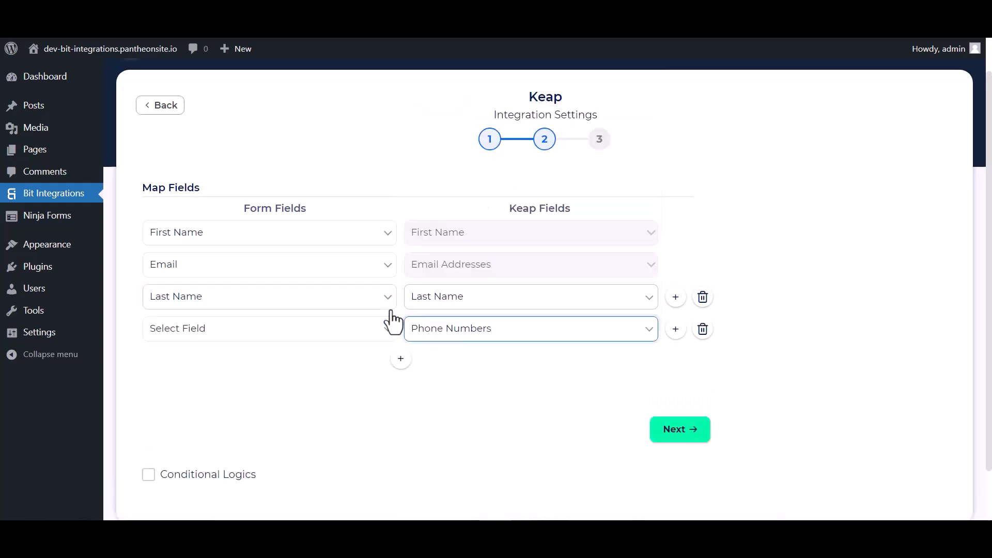
{"action": "left_click", "coordinate": [339, 333]}
{"action": "left_click", "coordinate": [178, 410]}
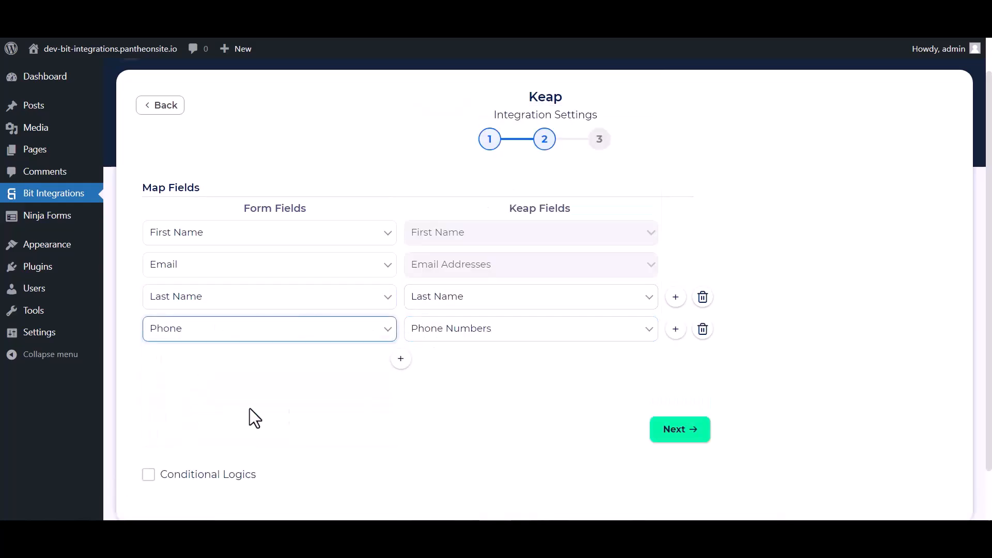
- Leave Conditional Logics turned off and advance to the final integration step
{"action": "scroll", "coordinate": [363, 407], "scroll_direction": "down", "scroll_amount": 1}
{"action": "left_click", "coordinate": [146, 420]}
{"action": "scroll", "coordinate": [304, 427], "scroll_direction": "down", "scroll_amount": 2}
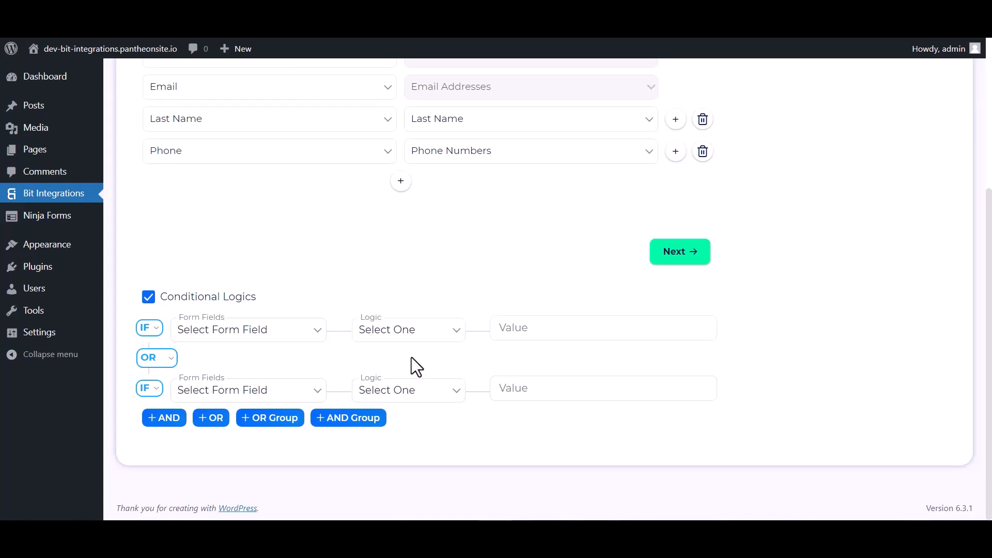
{"action": "left_click", "coordinate": [154, 298]}
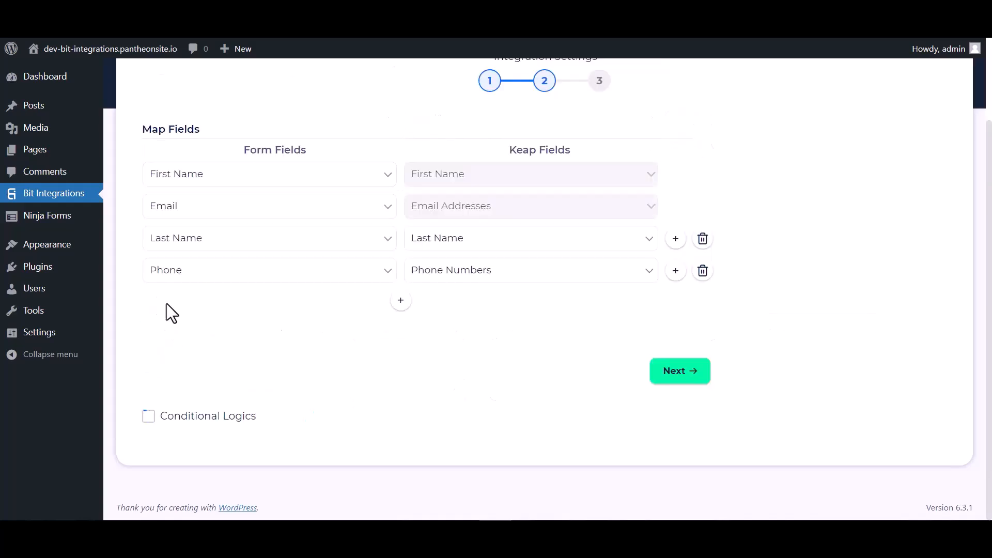
{"action": "left_click", "coordinate": [680, 376]}
- Finish and save the integration, then enter first name Bit and last name Integrations
{"action": "left_click", "coordinate": [541, 246]}
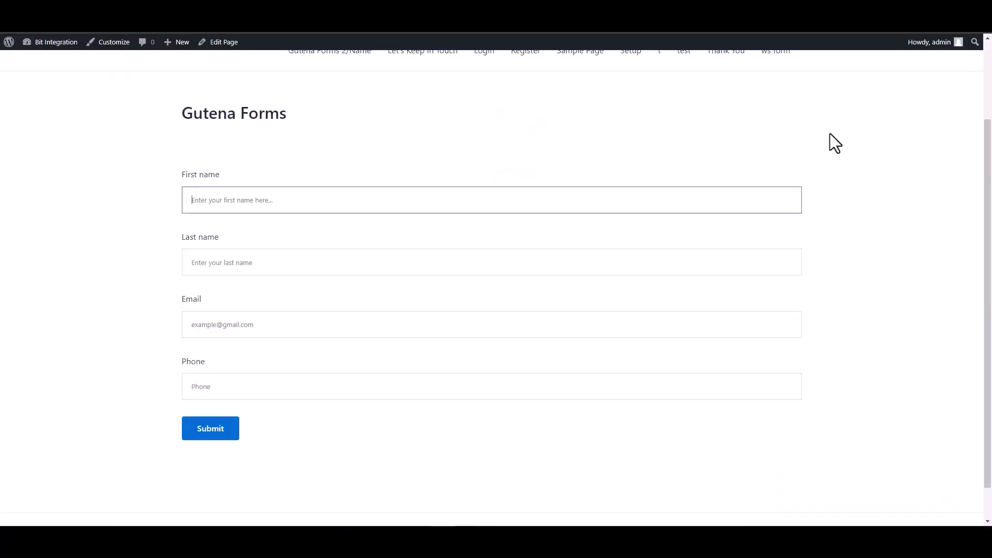
{"action": "type", "text": "Bit"}
{"action": "left_click", "coordinate": [738, 263]}
{"action": "type", "text": "Integrat"}
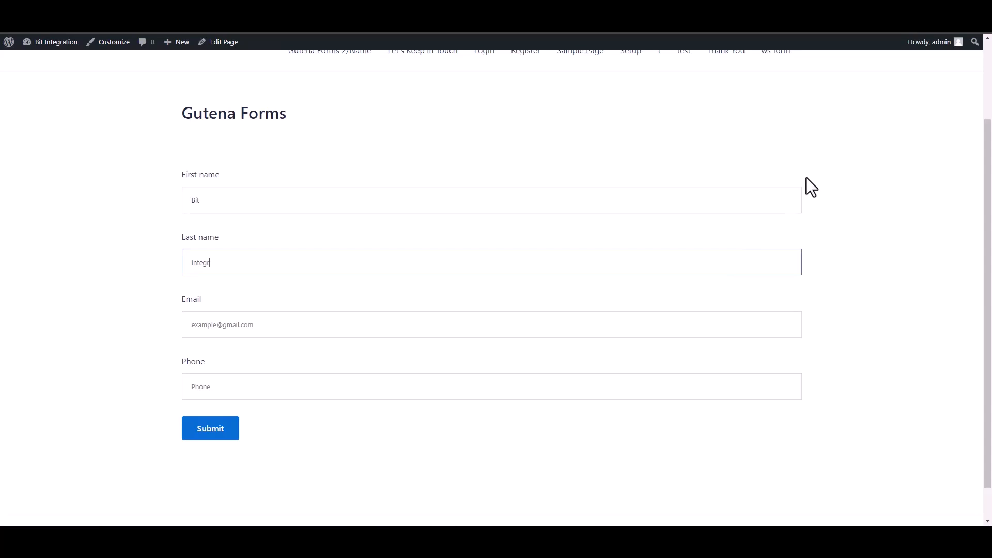
{"action": "key", "text": "BackSpace"}
{"action": "key", "text": "BackSpace"}
{"action": "key", "text": "BackSpace"}
{"action": "key", "text": "BackSpace"}
{"action": "key", "text": "BackSpace"}
{"action": "key", "text": "BackSpace"}
{"action": "key", "text": "BackSpace"}
{"action": "key", "text": "BackSpace"}
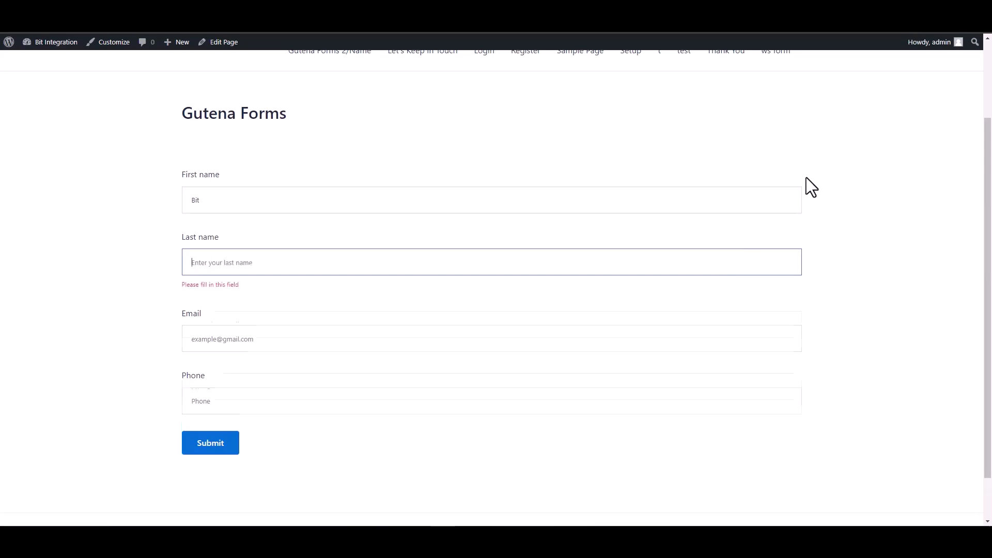
{"action": "type", "text": "Integrations"}
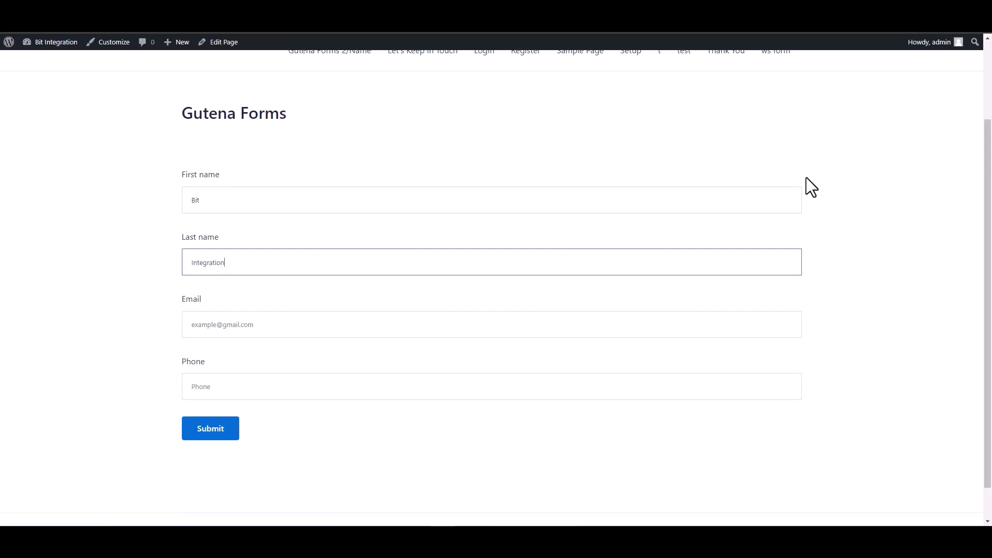
- Enter an email and phone number, then submit the entry and confirm success
{"action": "left_click", "coordinate": [705, 336]}
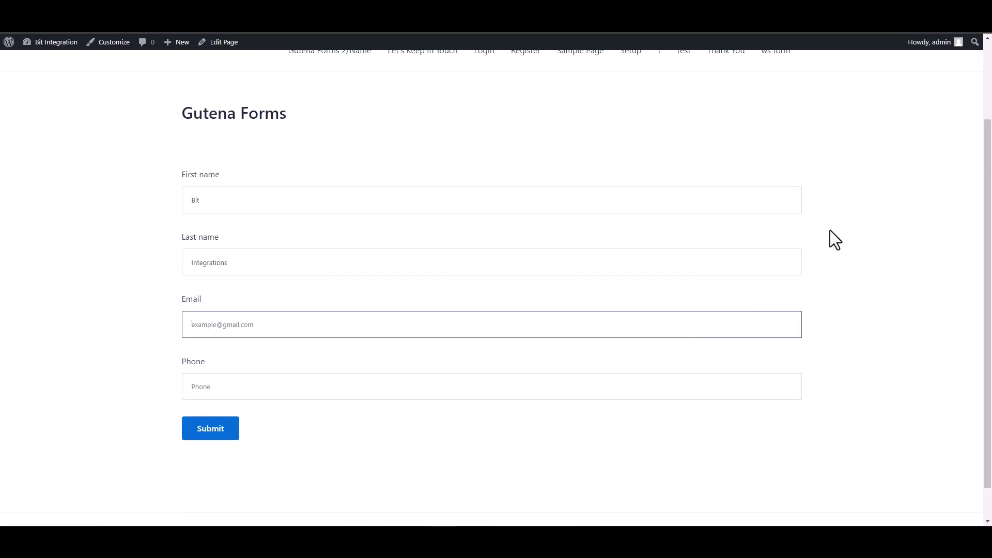
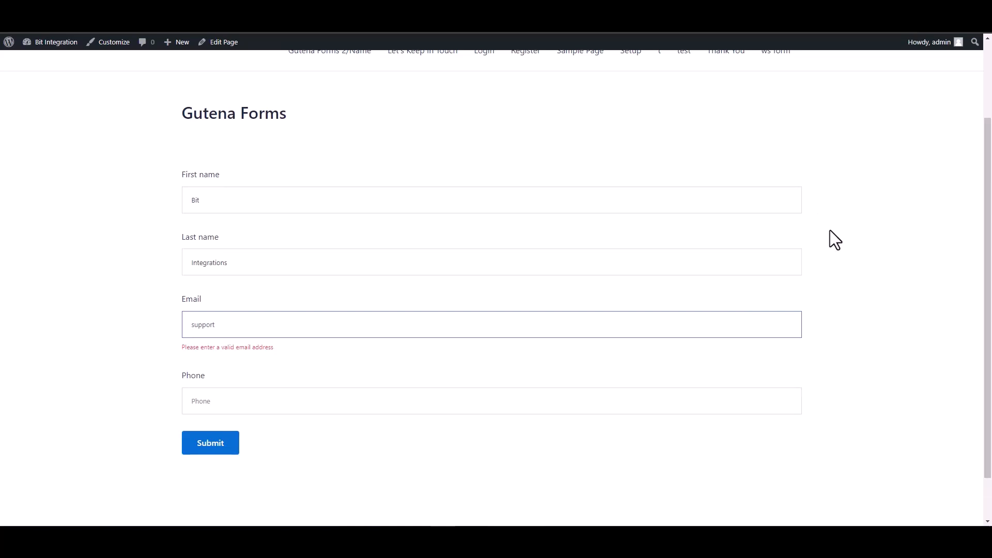
{"action": "left_click", "coordinate": [720, 389]}
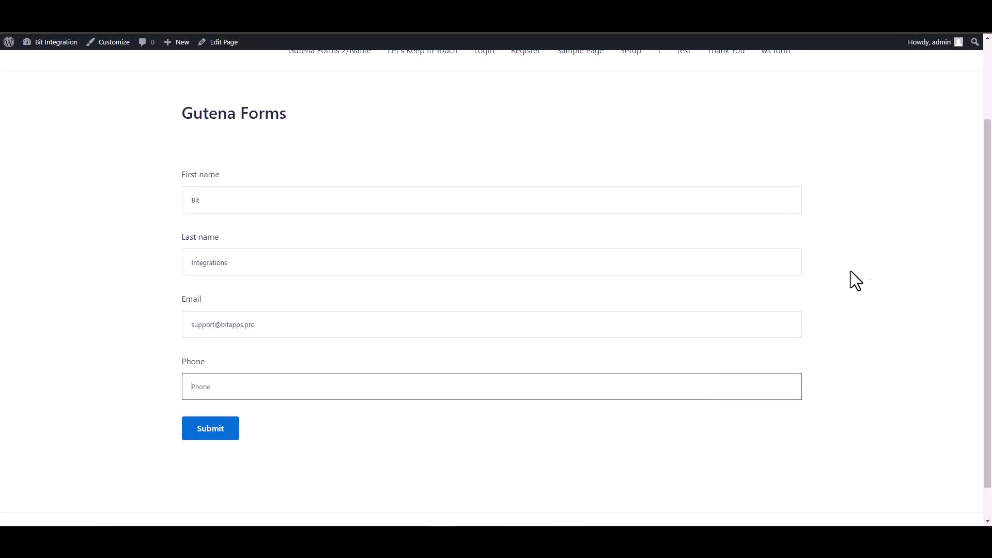
{"action": "type", "text": "44455566"}
{"action": "left_click", "coordinate": [230, 433]}
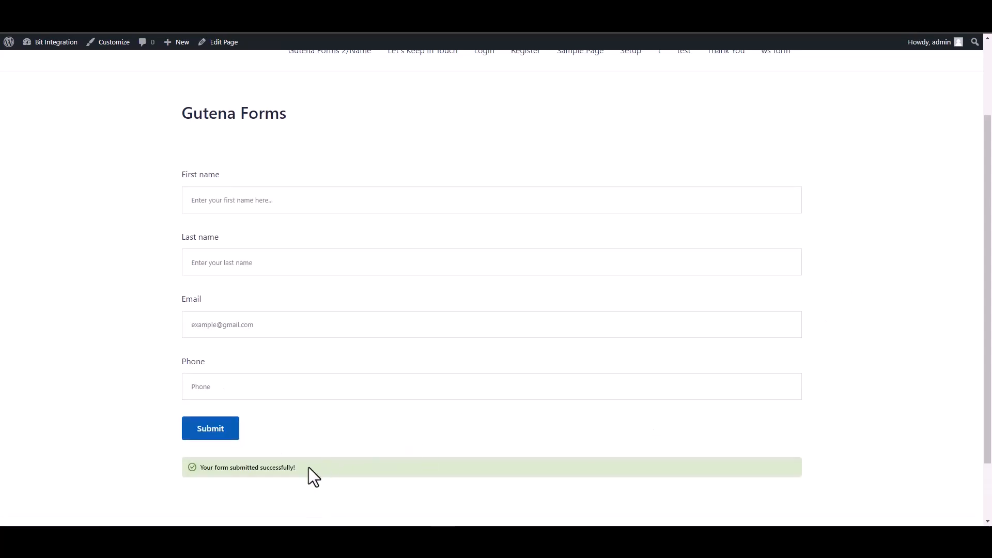
{"action": "left_click_drag", "start_coordinate": [309, 468], "coordinate": [212, 472]}
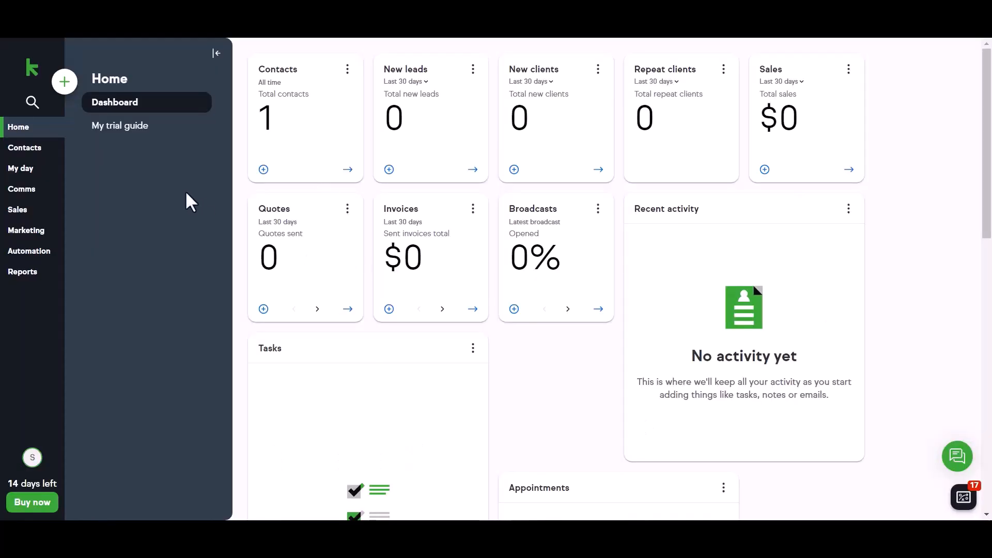
- Open Keap Contacts and view the new Bit lead's name, phone and work email
{"action": "left_click", "coordinate": [44, 151]}
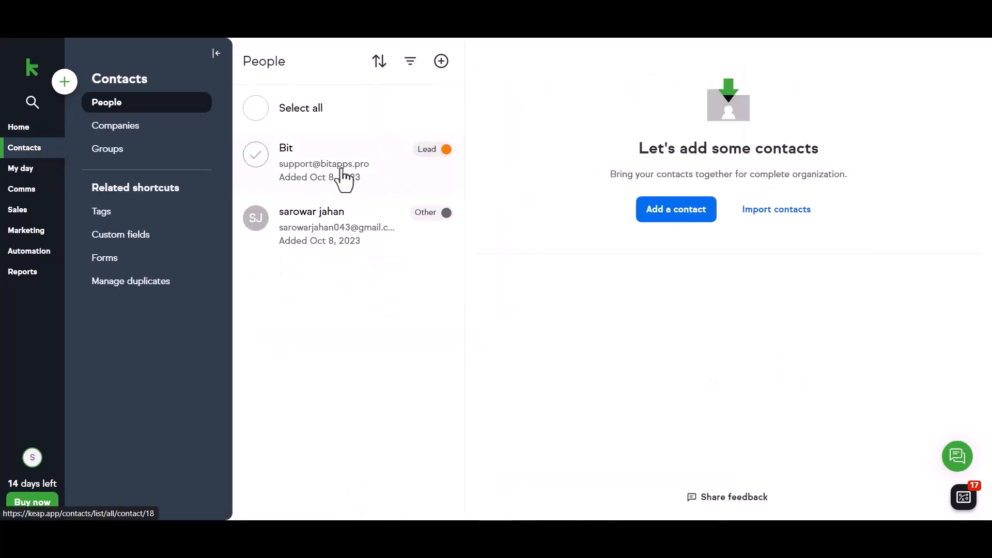
{"action": "left_click", "coordinate": [306, 168]}
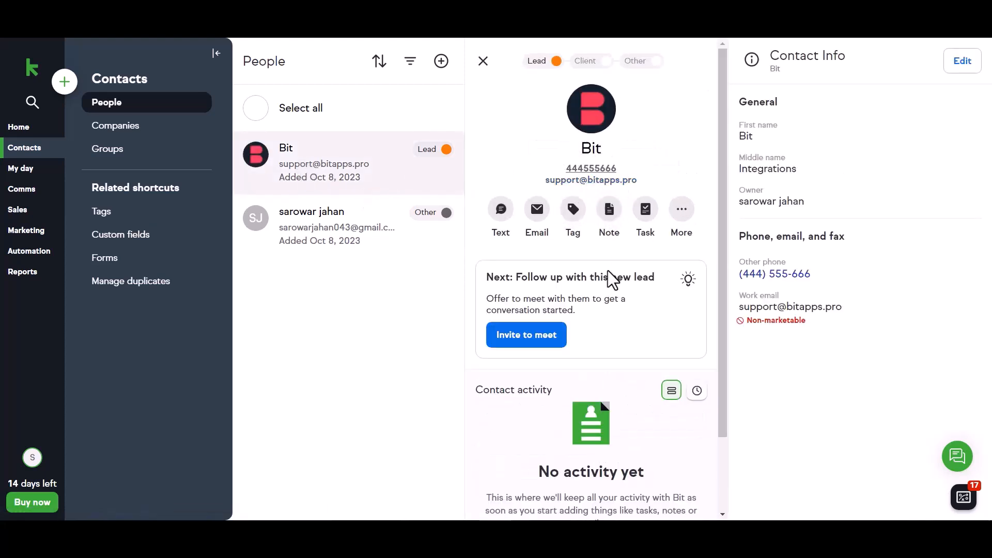
{"action": "scroll", "coordinate": [612, 276], "scroll_direction": "down", "scroll_amount": 2}
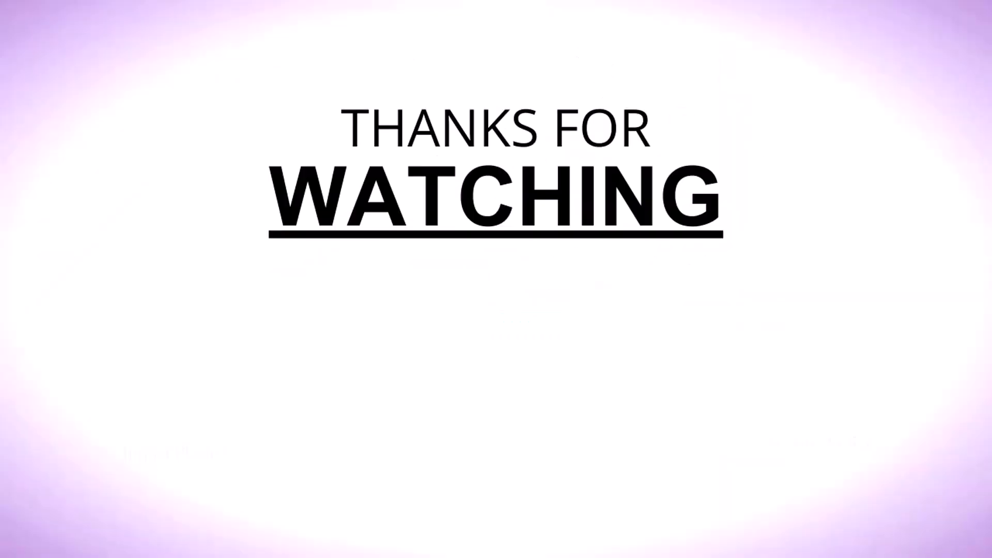